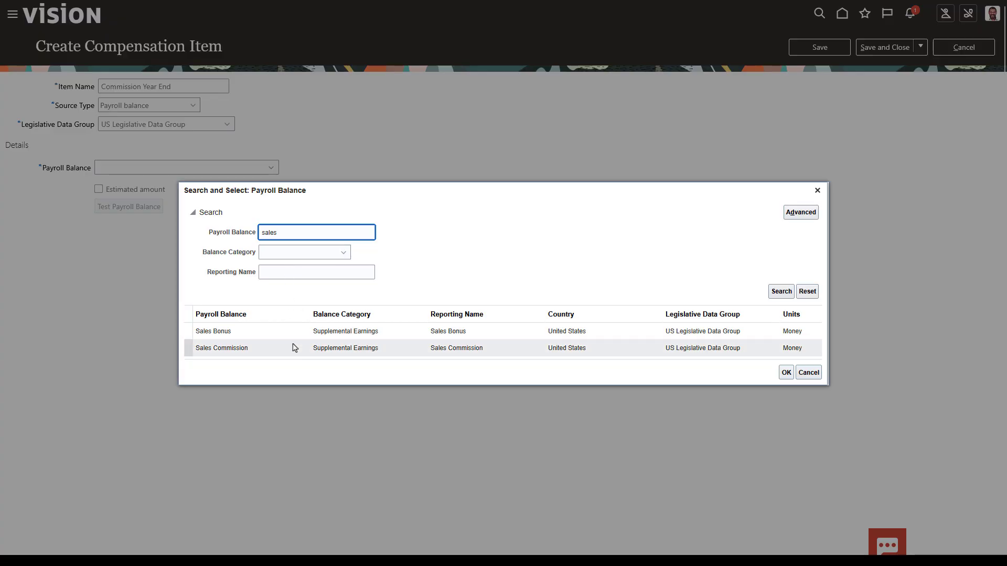
Set the Commission Year End payroll balance to Sales Commission and list its balance dimensions
click(786, 372)
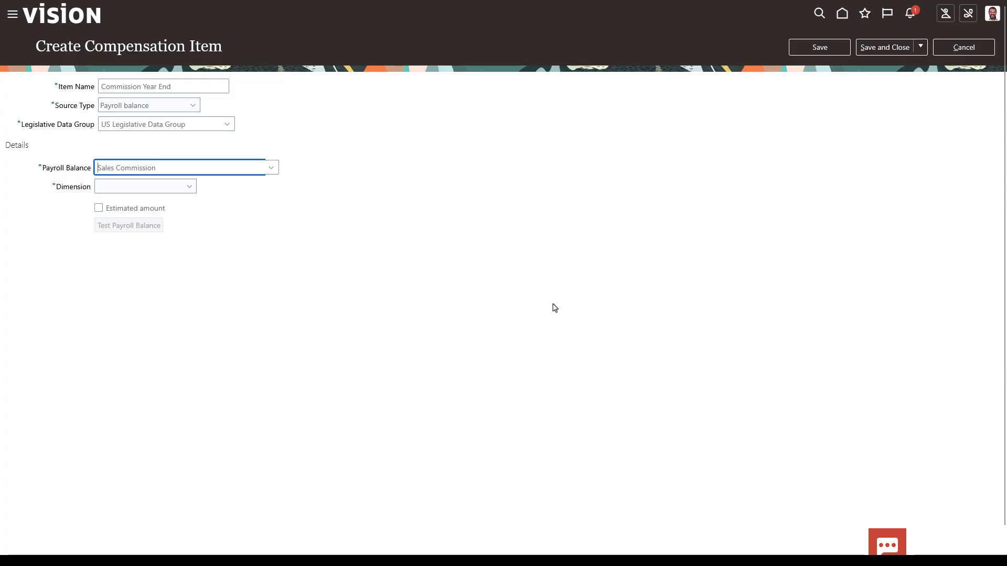
click(189, 189)
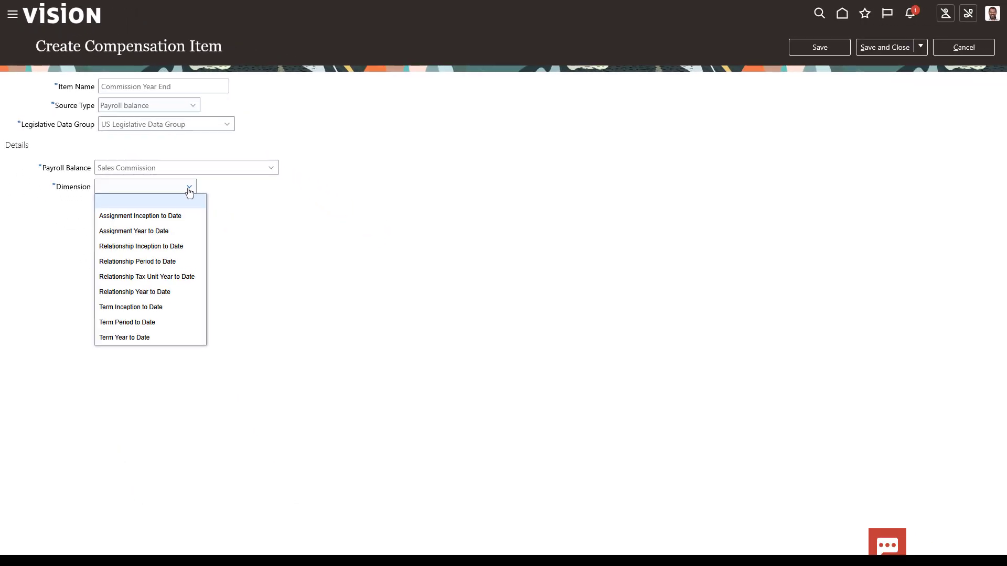
Save Commission Year End with dimension Assignment Year to Date, then go to Compensation Categories
click(176, 231)
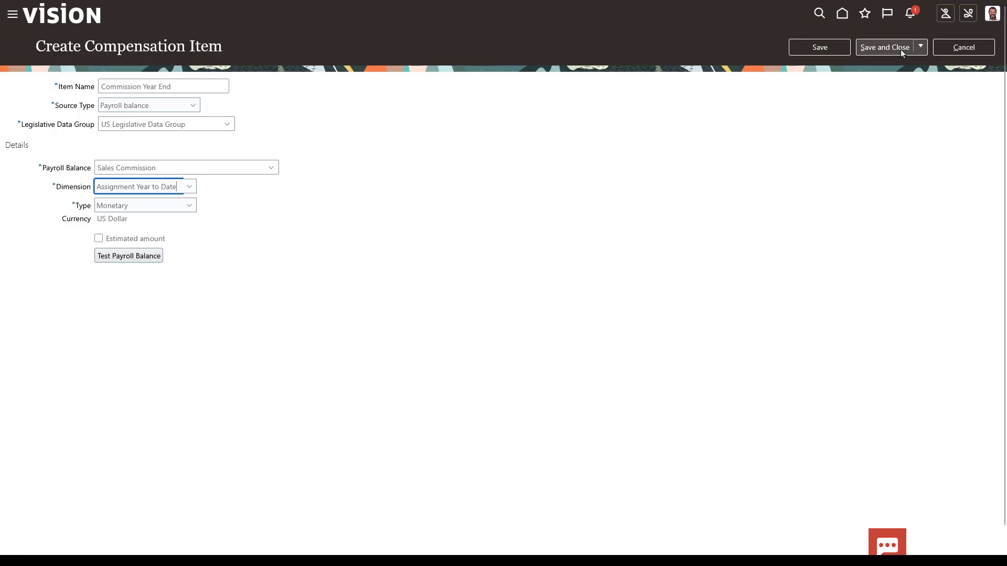
click(900, 48)
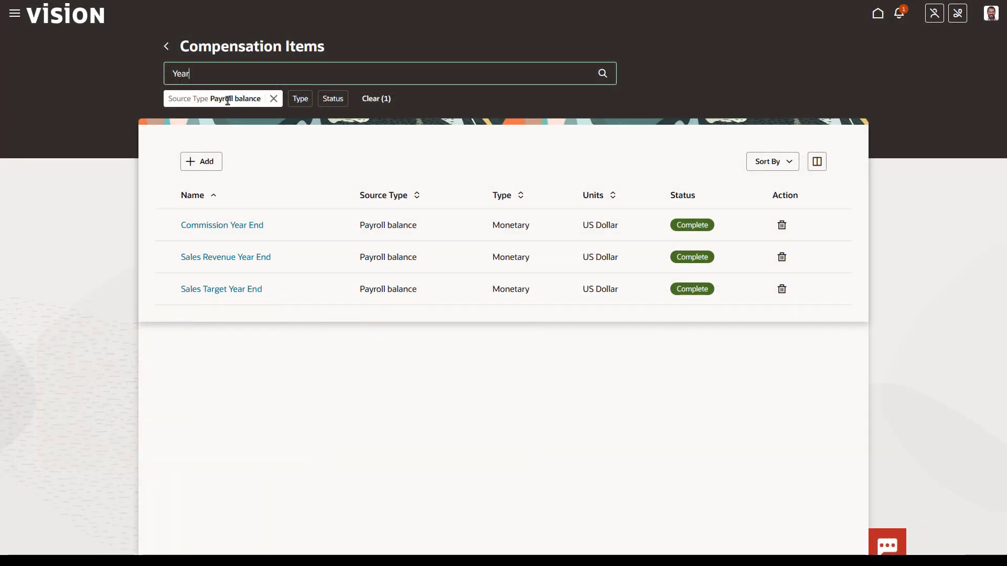
click(166, 47)
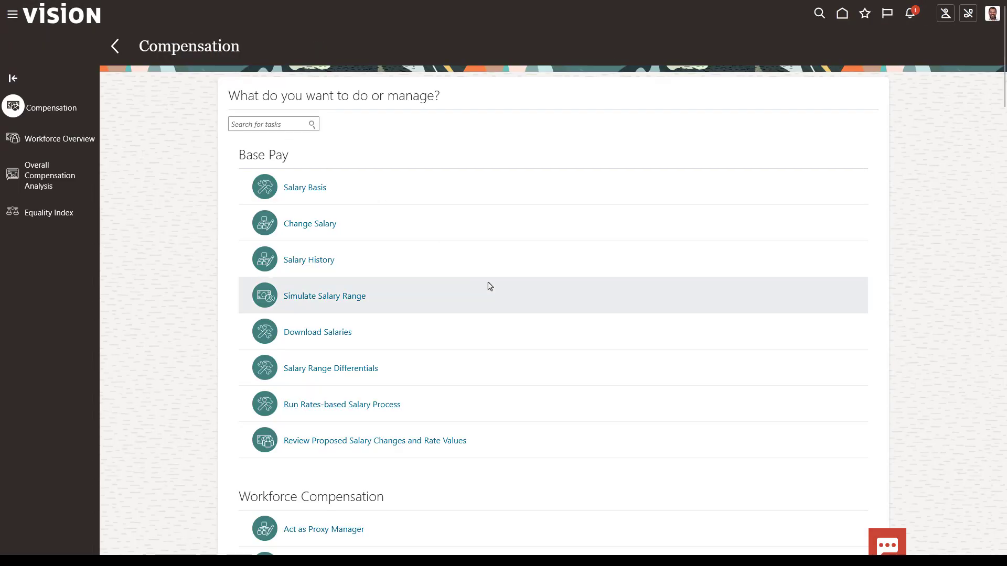
scroll(489, 285, down, 10)
click(370, 427)
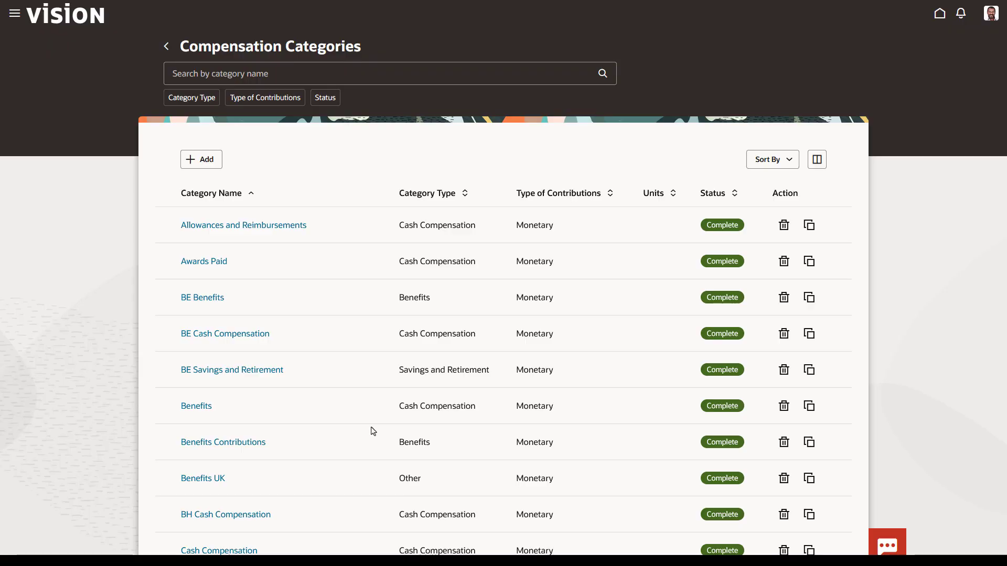
Create the User-Defined category 'Commissions' with 3 item columns, all details on one page
click(204, 166)
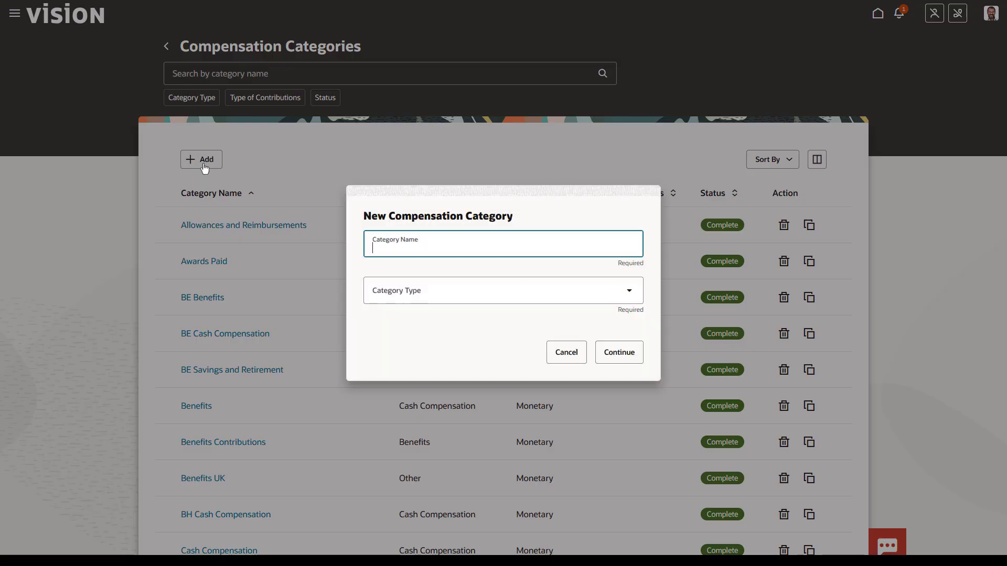
text(Commissions)
click(627, 290)
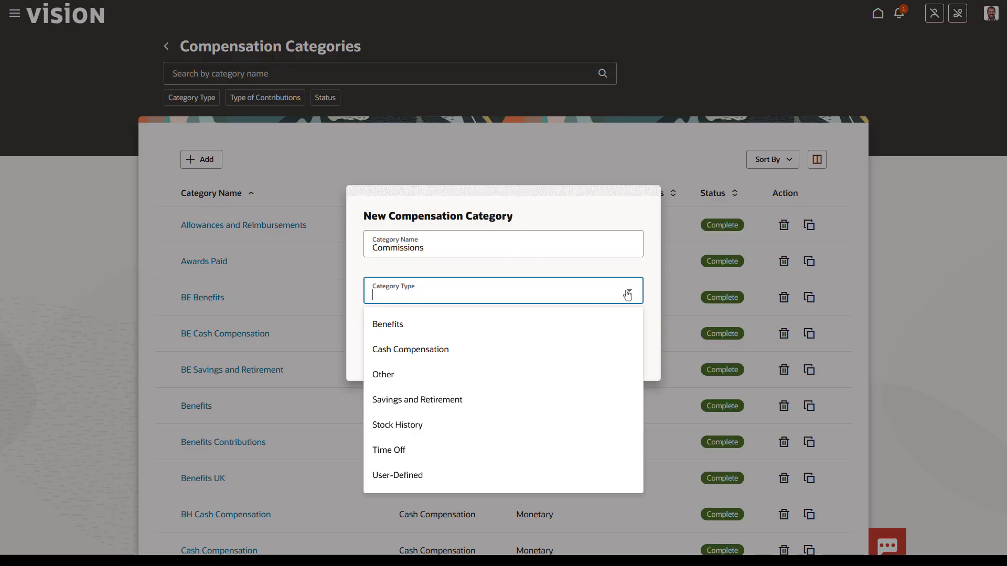
click(515, 474)
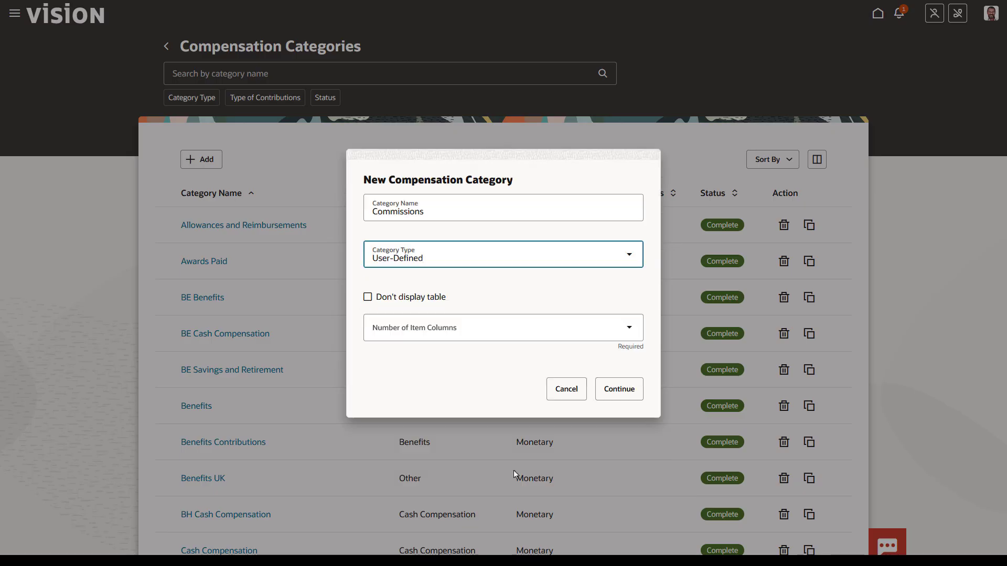
click(627, 333)
click(571, 411)
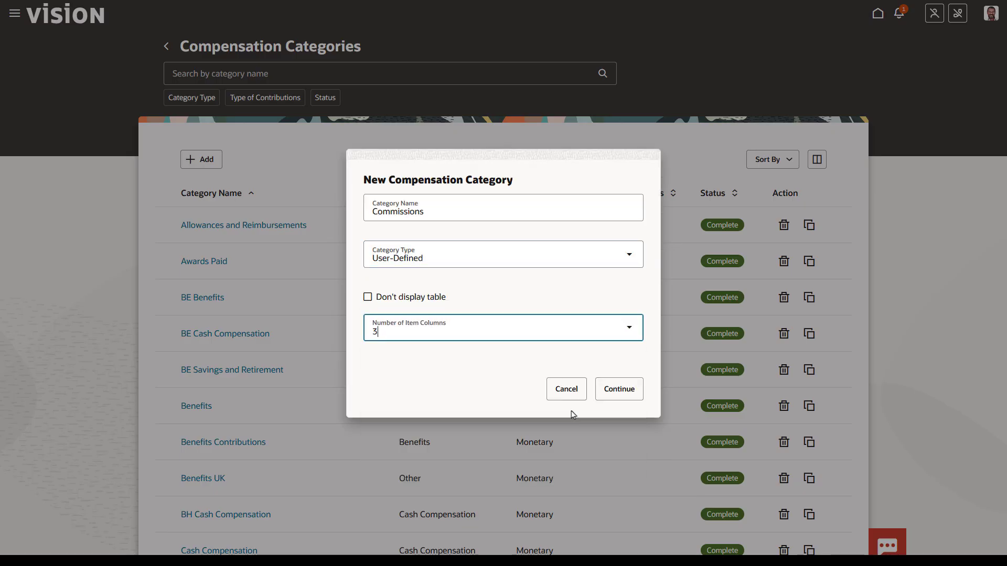
click(602, 401)
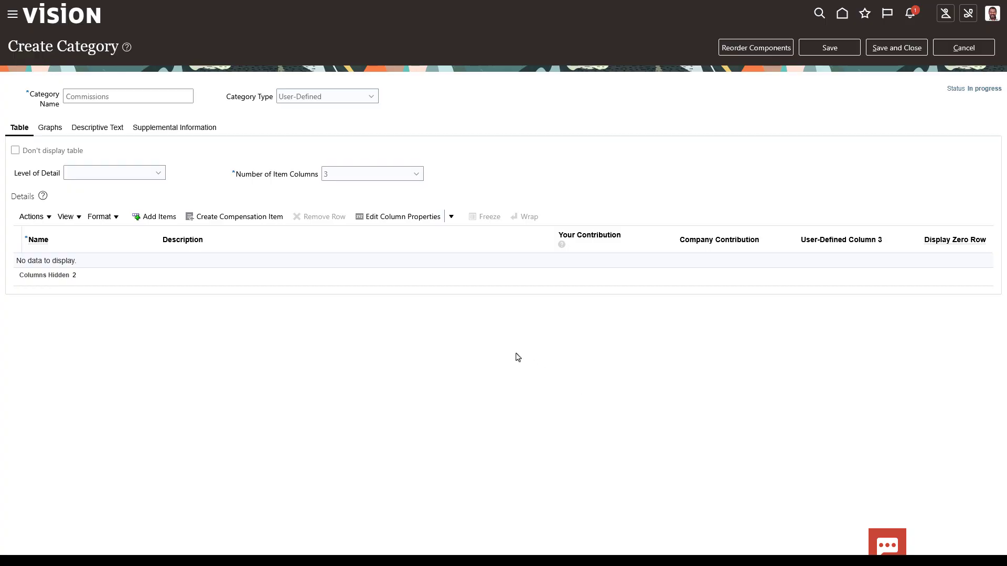
click(160, 174)
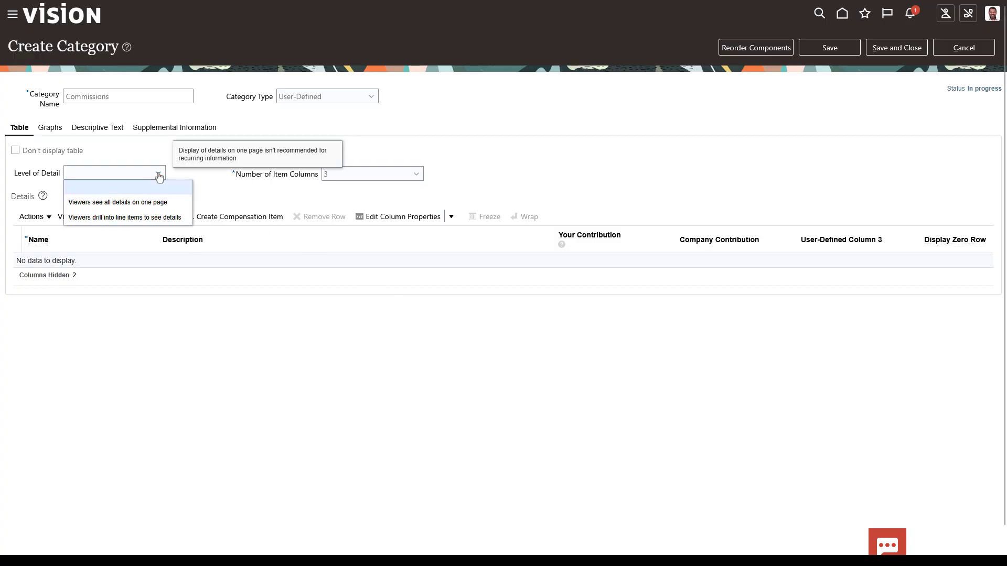
click(158, 205)
Relabel the Your Contribution column as 'Sales Target'
click(451, 217)
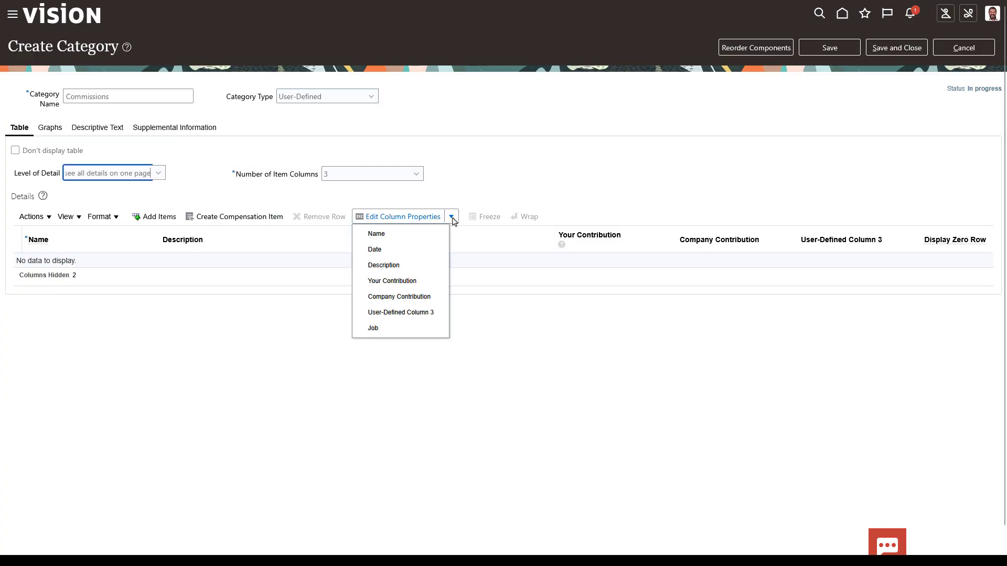
click(421, 286)
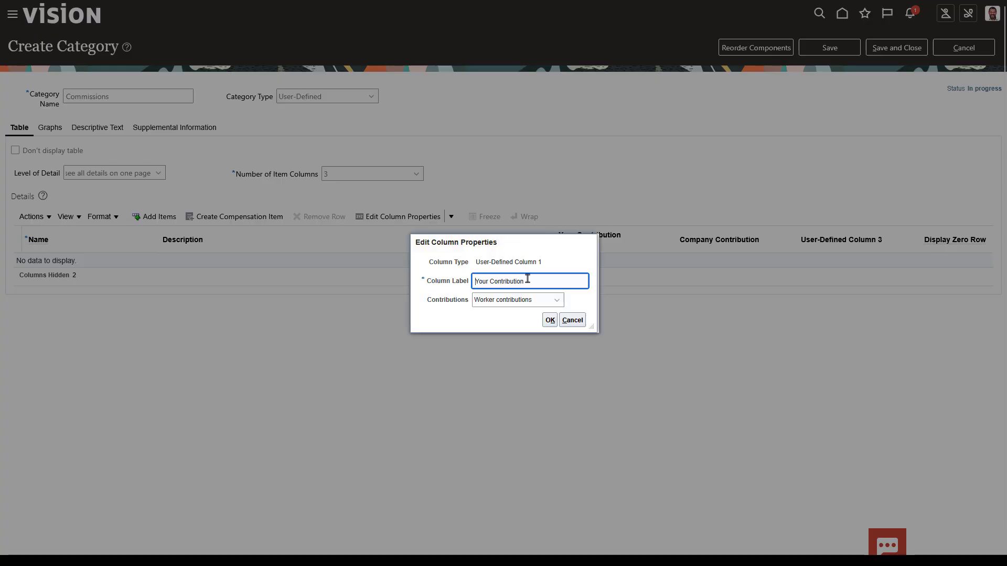
drag(527, 279, 455, 284)
text(Sales Target)
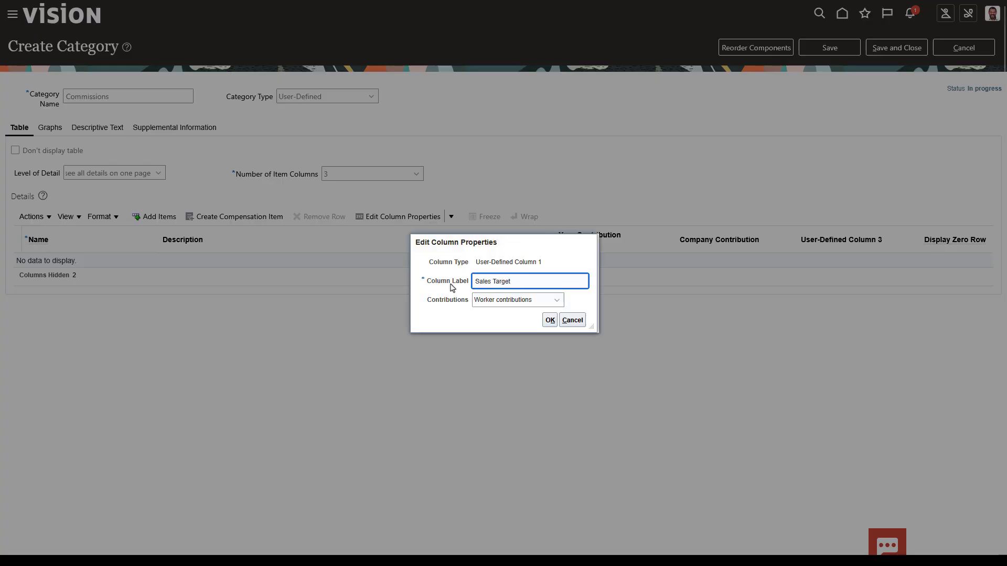
click(548, 320)
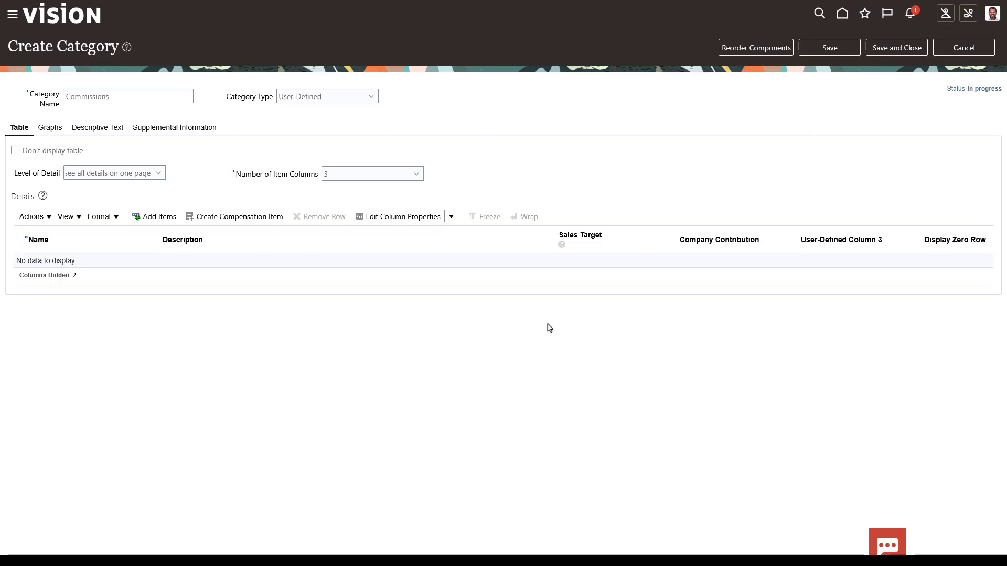
Relabel the Company Contribution column as 'Sales Revenue'
click(451, 216)
click(430, 300)
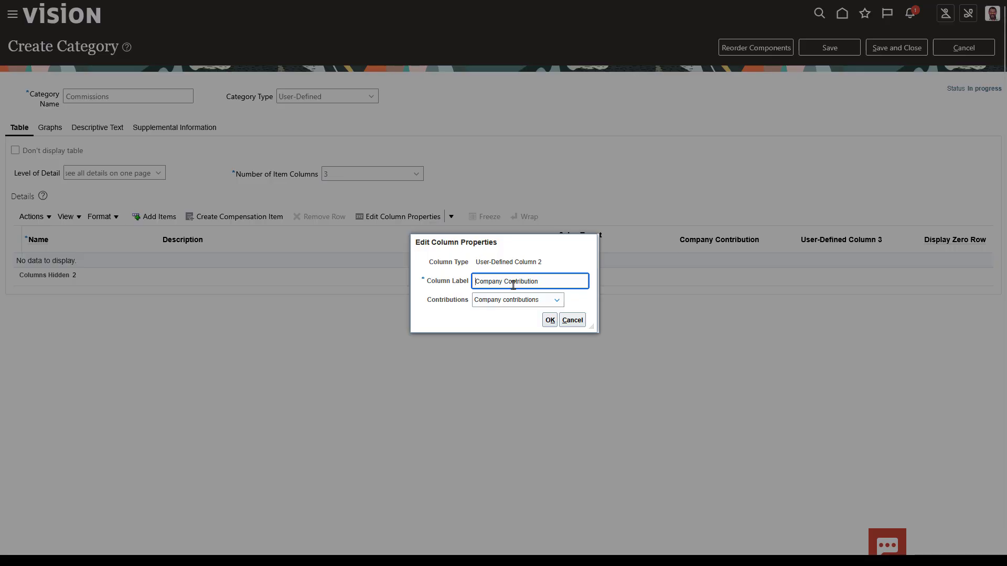
drag(538, 281, 463, 272)
text(Sales Revenue)
click(549, 320)
Relabel the third user-defined column as 'Commission'
click(451, 216)
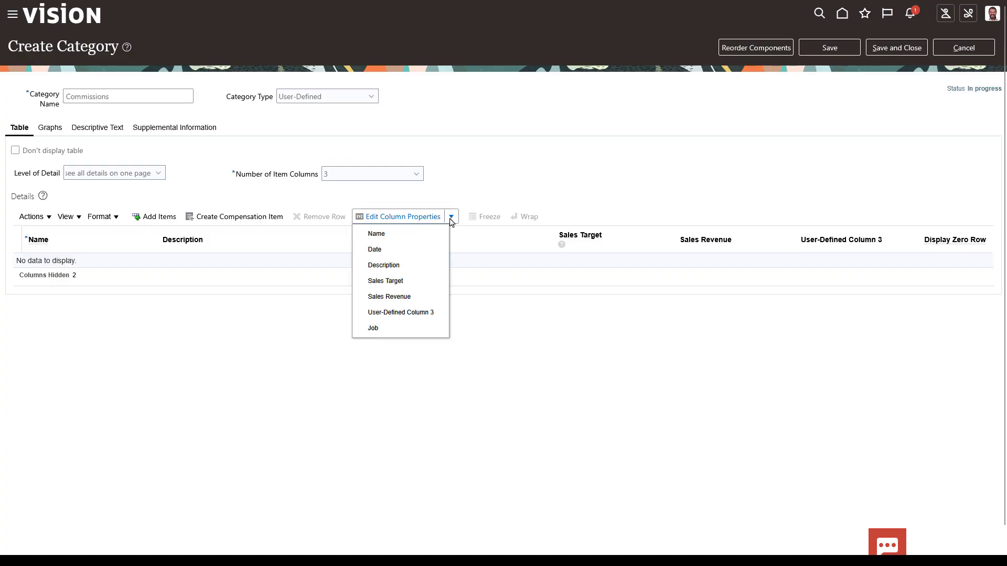
click(419, 311)
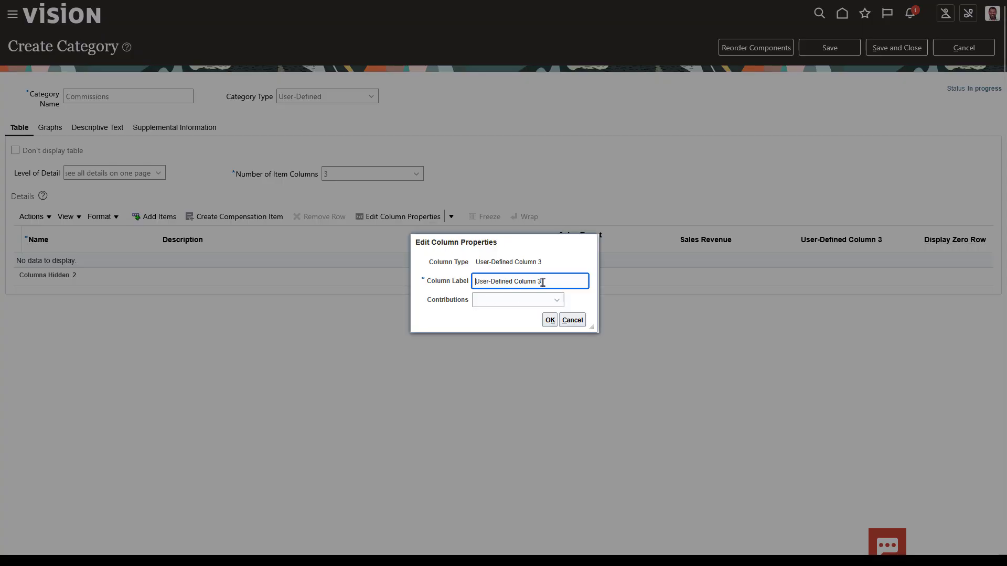
drag(541, 281, 477, 279)
text(Commission)
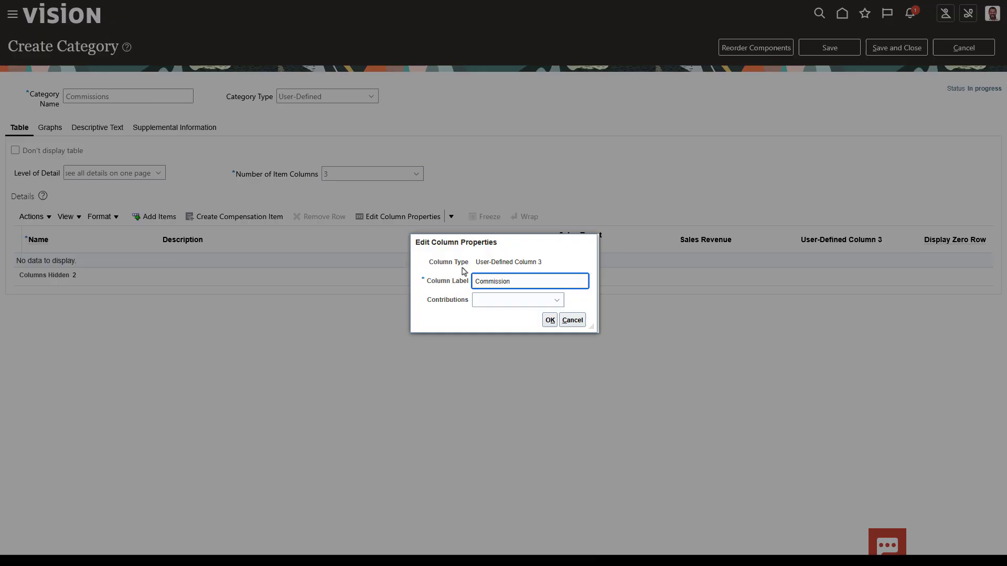
click(548, 320)
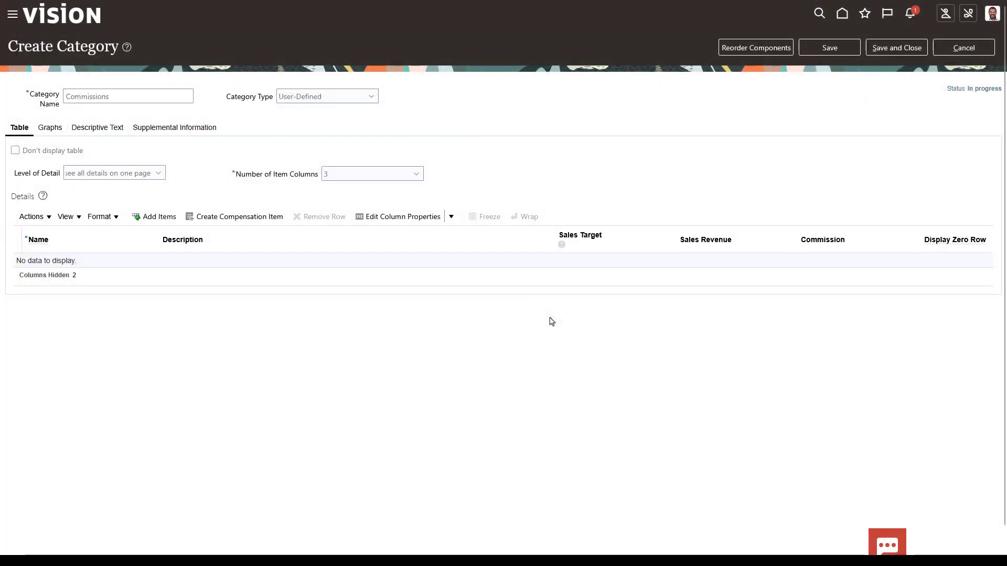
Add a line item named 'Sales Revenue and Commissions' with description 'Year End Act'
click(158, 216)
click(125, 266)
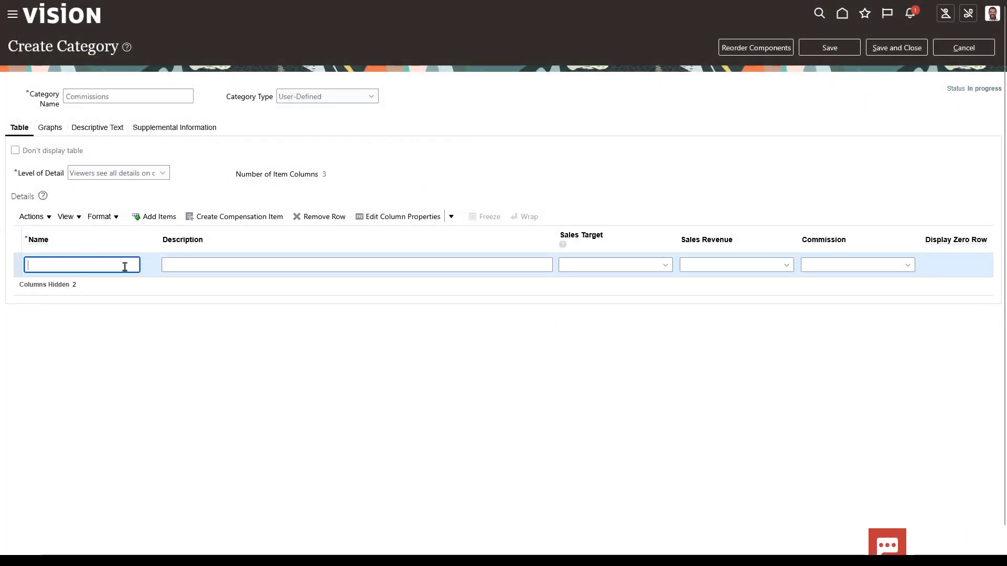
text(Sales Revenue and Commissions)
key(Tab)
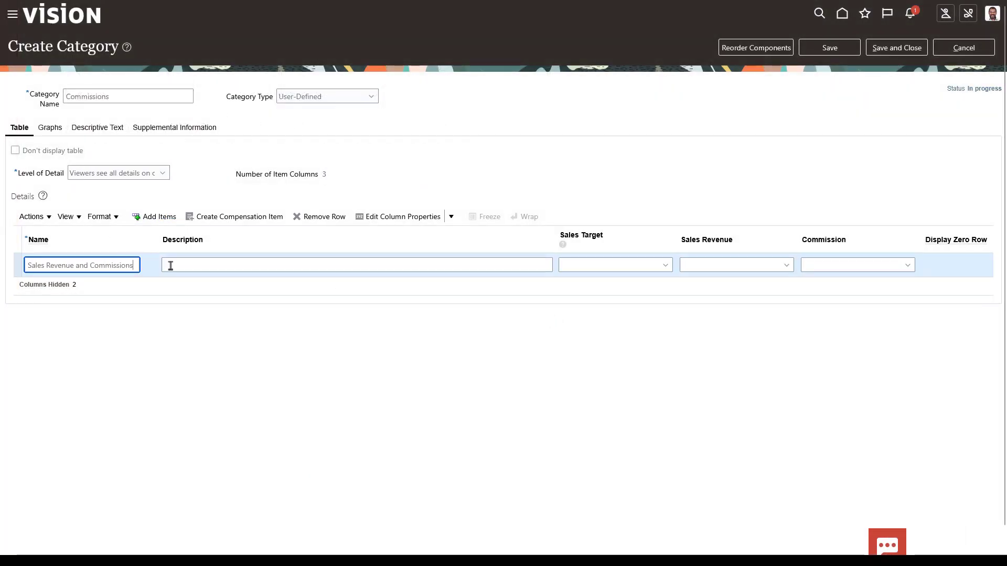
text(Year End Activity)
Map the columns to Sales Target Year End, Sales Revenue Year End and Commission Year End
click(573, 266)
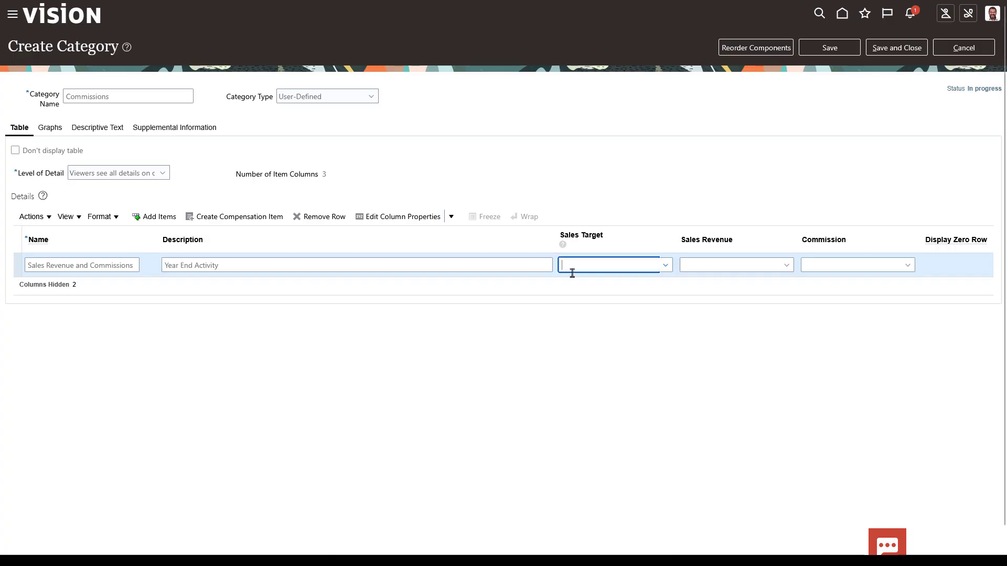
text(Sales Target Year End)
click(686, 265)
text(Sales Revenue Year End)
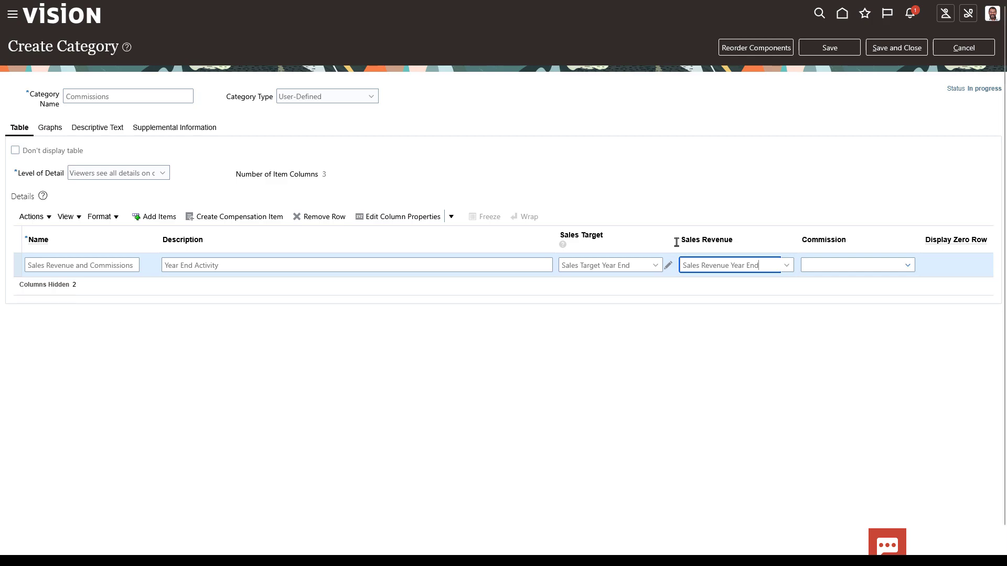
click(907, 265)
click(816, 440)
text(Commi)
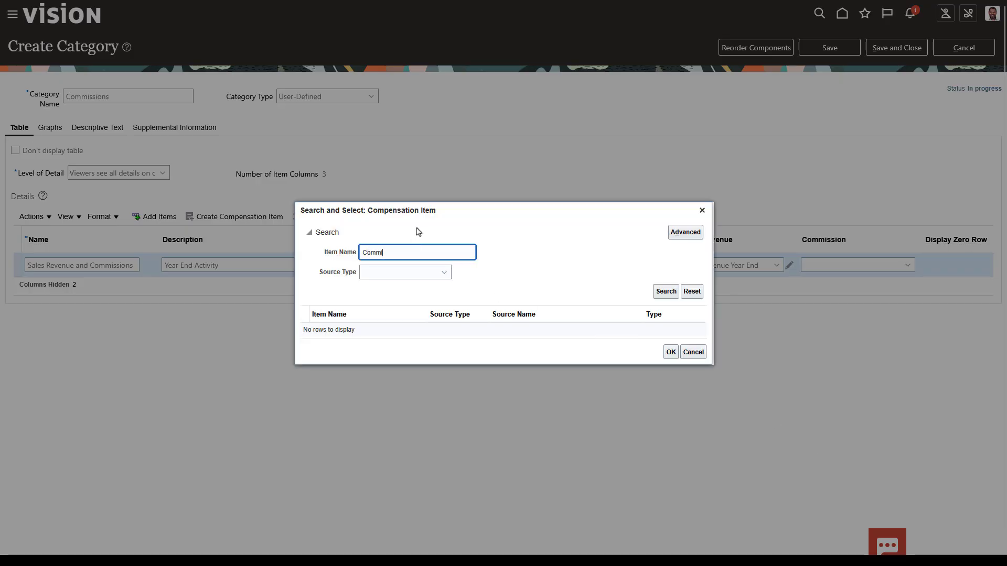
text(ssion Year End)
click(665, 291)
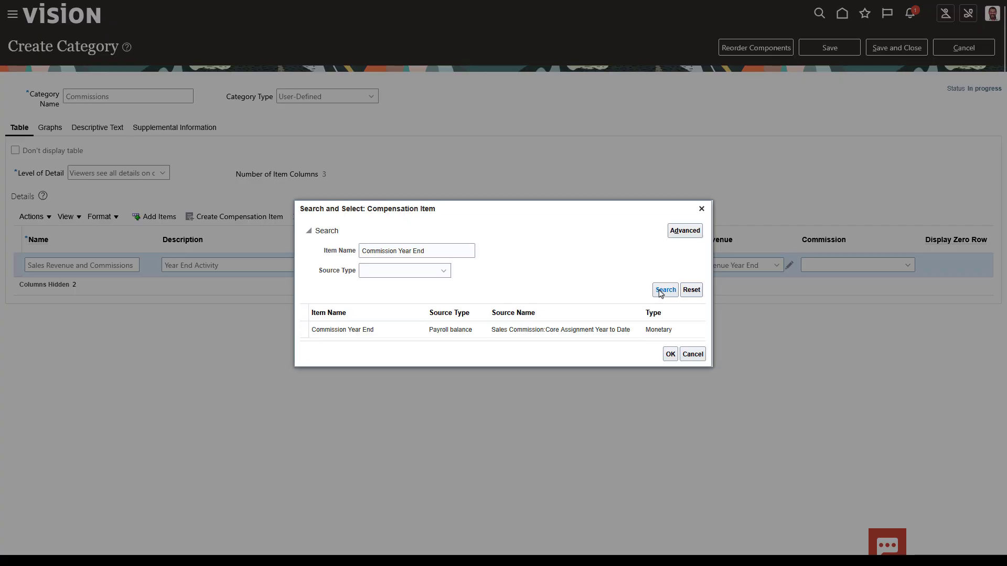
click(671, 354)
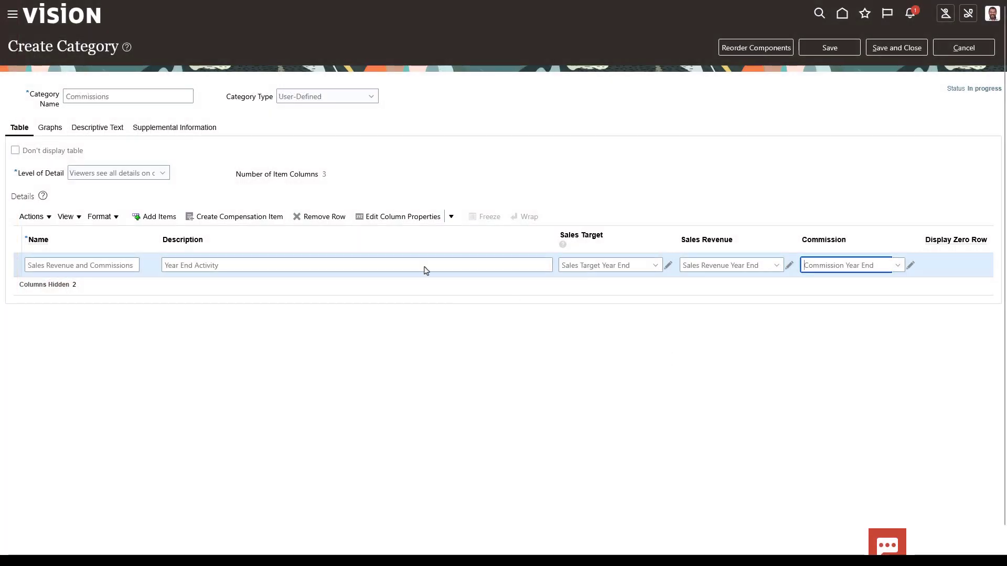
Add a bar graph titled 'Revenue Generated' plotting Sales Revenue
click(54, 131)
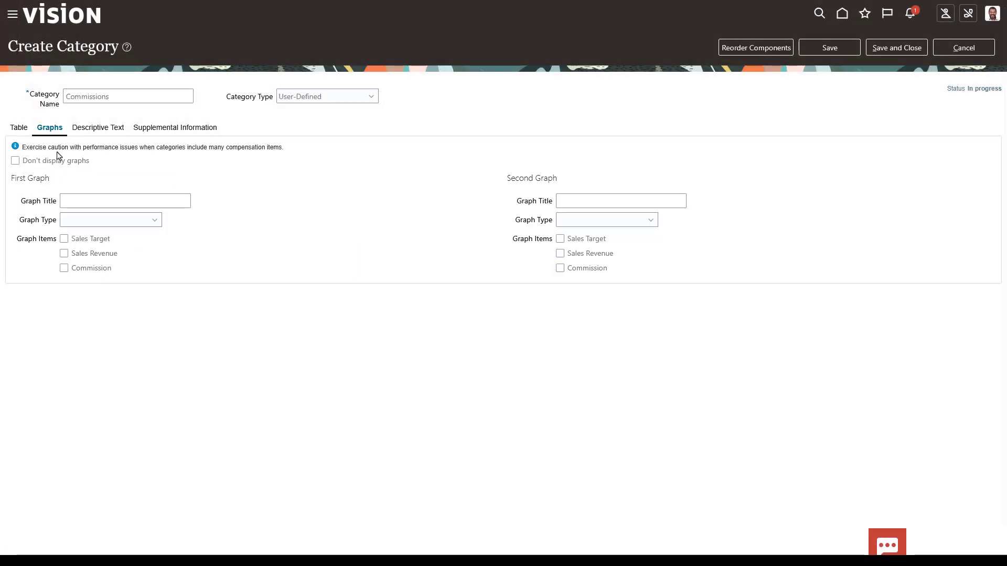
click(65, 200)
text(Revenue Generated)
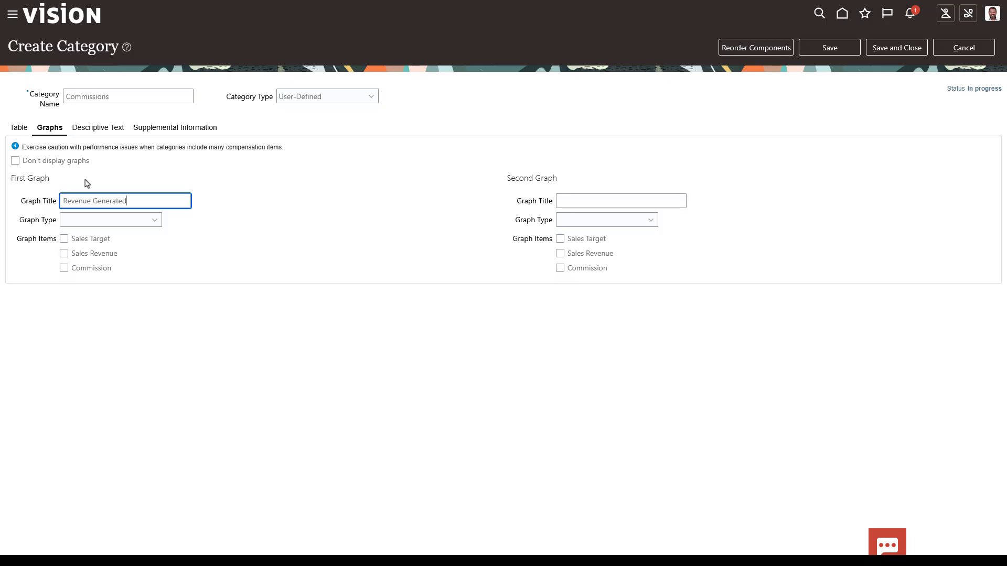
click(154, 220)
click(140, 250)
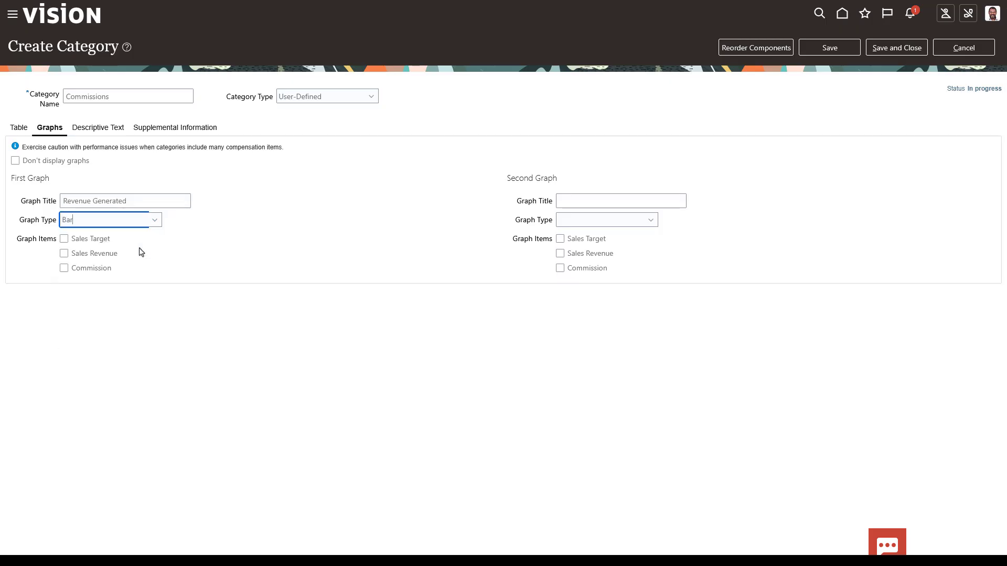
click(64, 253)
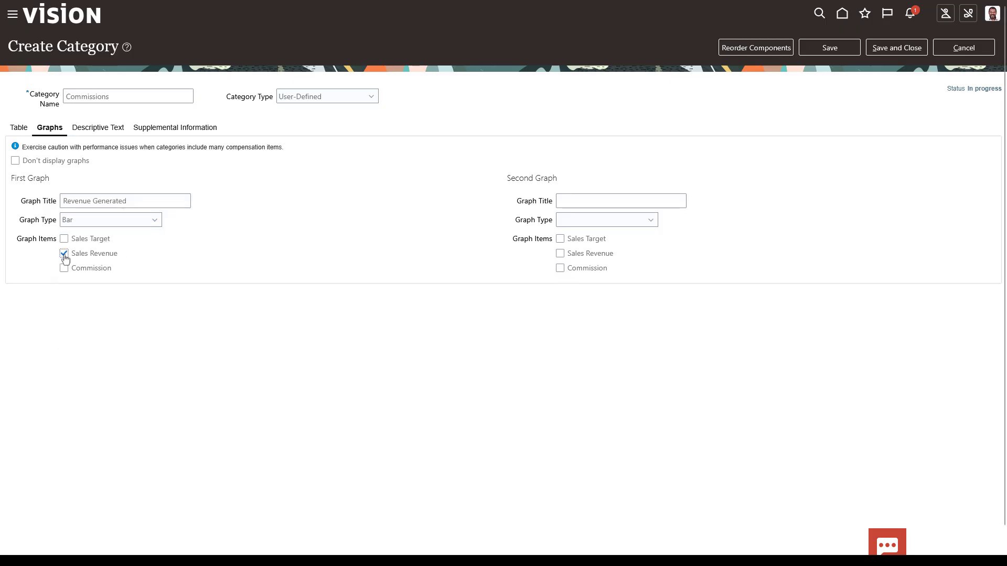
Add a bar graph 'Commissions Earned' plotting Commission, then show the Descriptive Text editor
click(564, 201)
text(Commissions Earned)
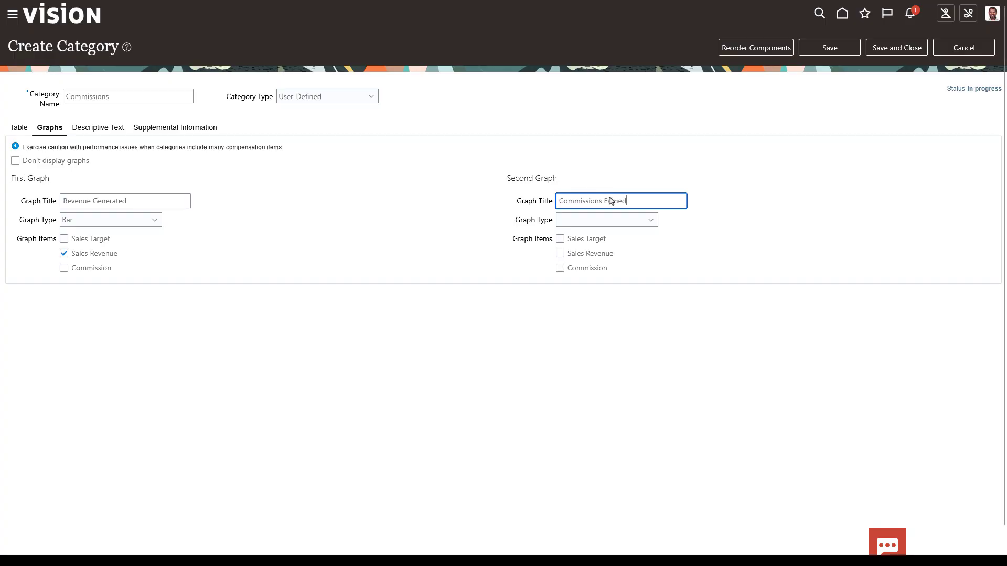
click(651, 220)
click(635, 251)
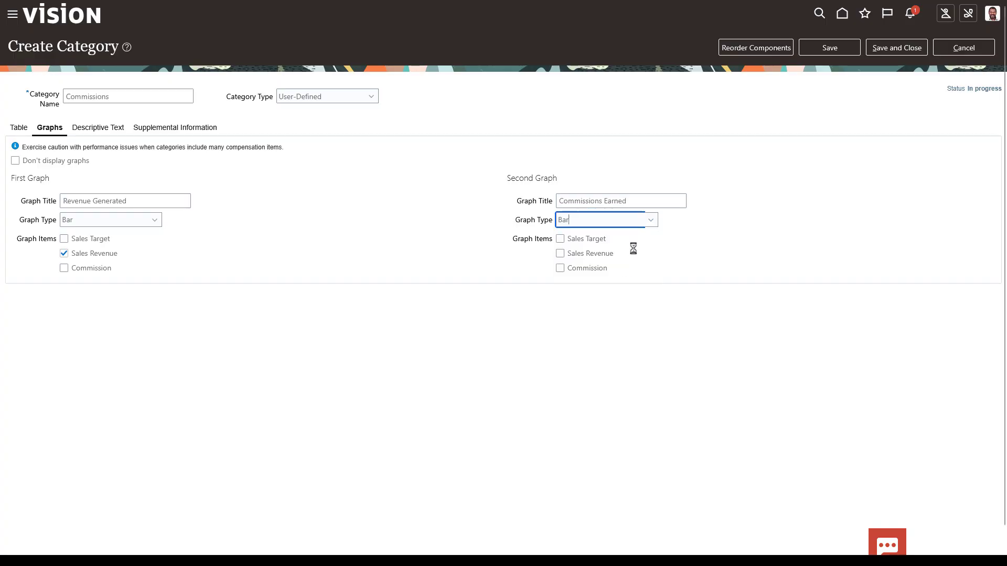
click(560, 269)
click(120, 131)
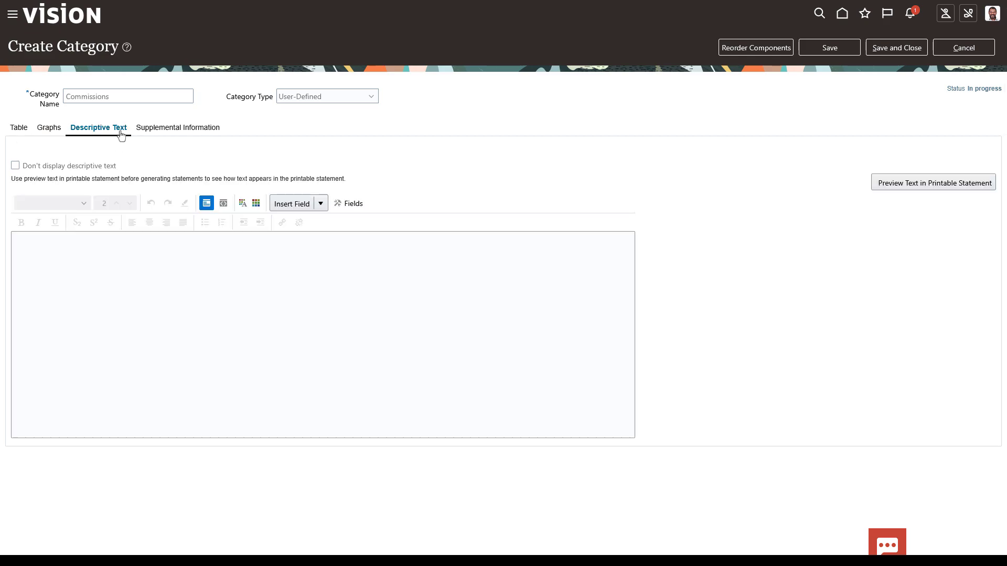